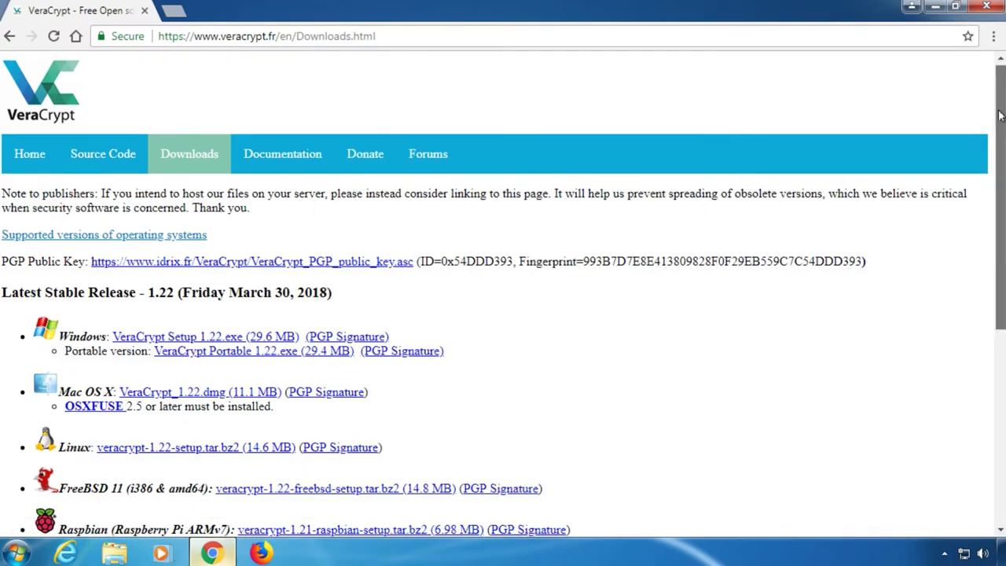
# Download the Windows VeraCrypt Setup 1.22.exe installer from the VeraCrypt downloads page and run it
pyautogui.moveTo(1000, 115); pyautogui.dragTo(997, 226)
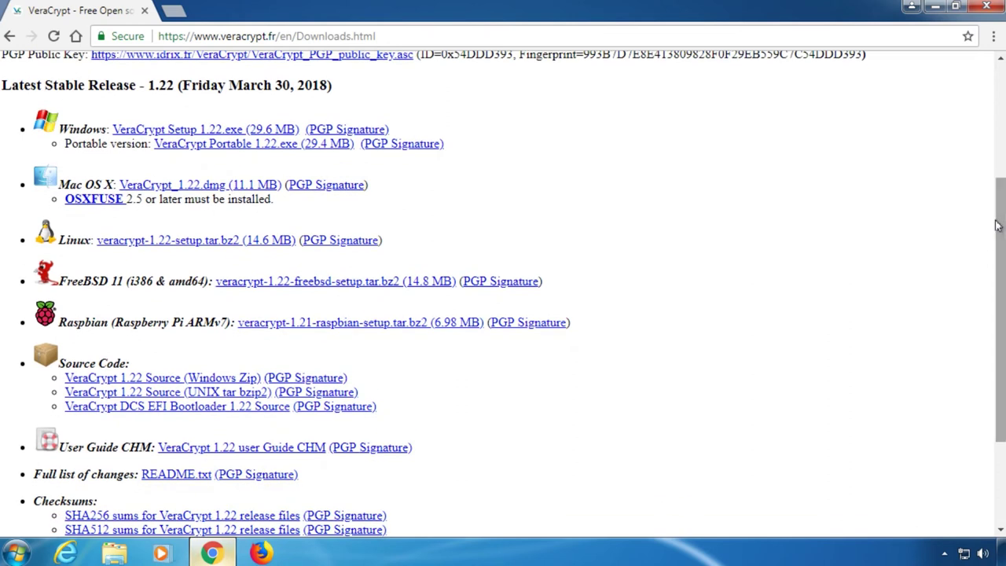
pyautogui.moveTo(997, 225); pyautogui.dragTo(971, 86)
pyautogui.click(296, 170)
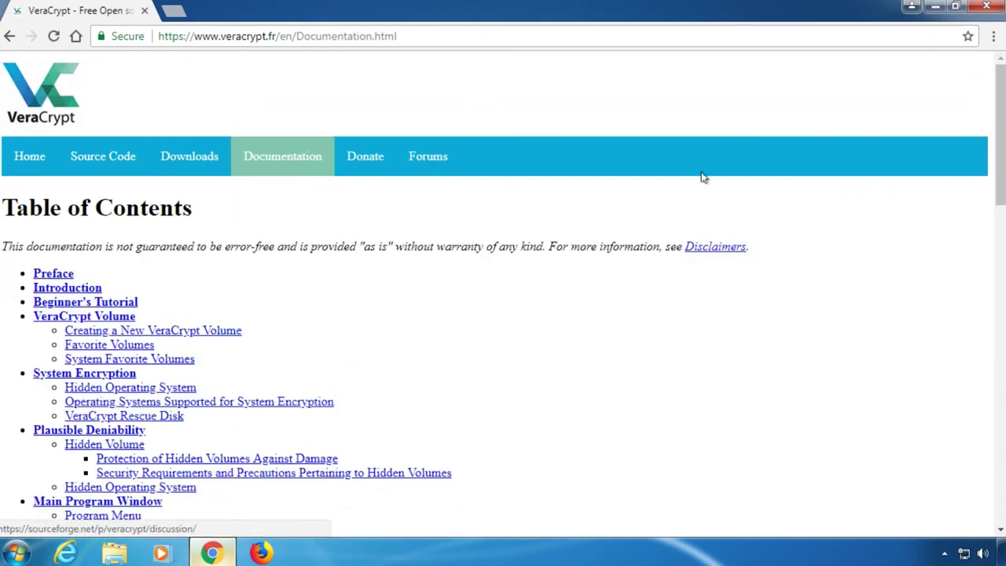
pyautogui.moveTo(1000, 142); pyautogui.dragTo(990, 182)
pyautogui.scroll(3, 597, 236)
pyautogui.click(200, 161)
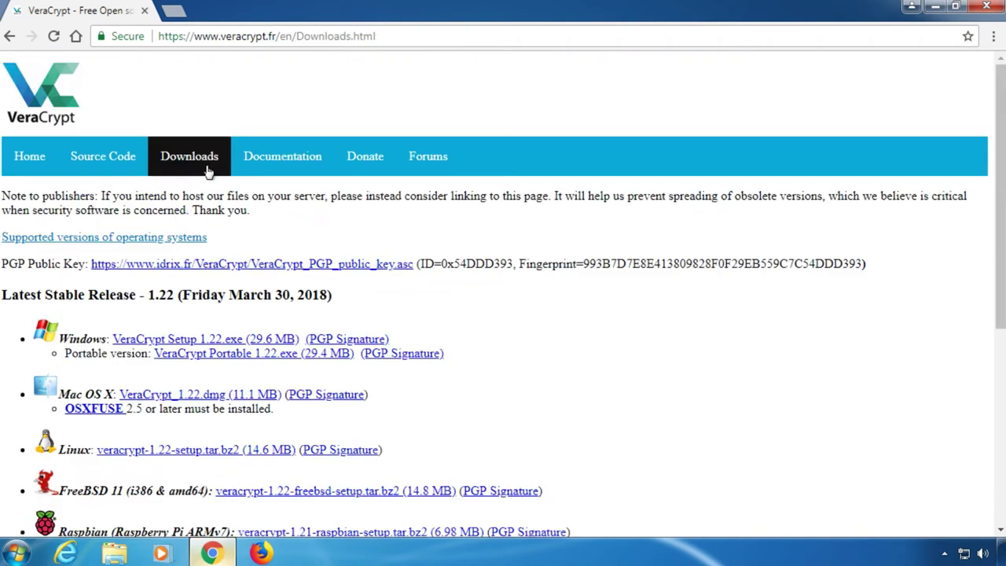
pyautogui.click(269, 344)
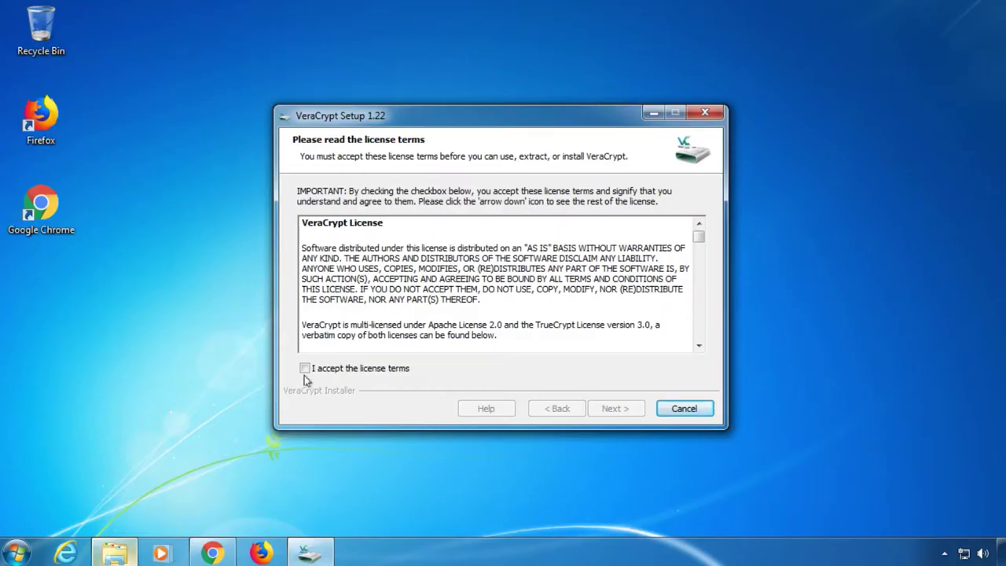
# Accept the license and install VeraCrypt 1.22 in Install mode, declining the beginner's tutorial
pyautogui.click(305, 368)
pyautogui.click(617, 410)
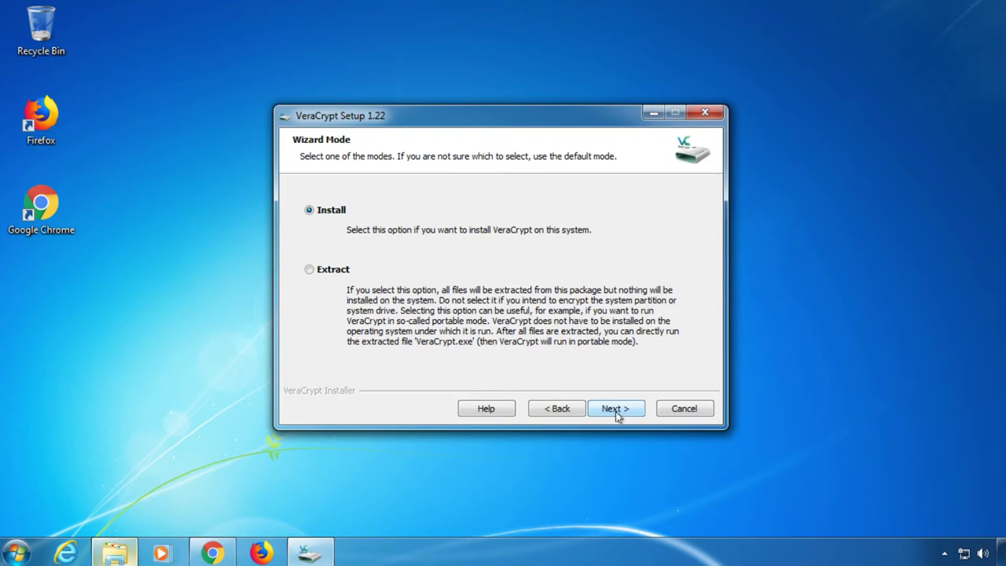
pyautogui.click(616, 415)
pyautogui.click(613, 412)
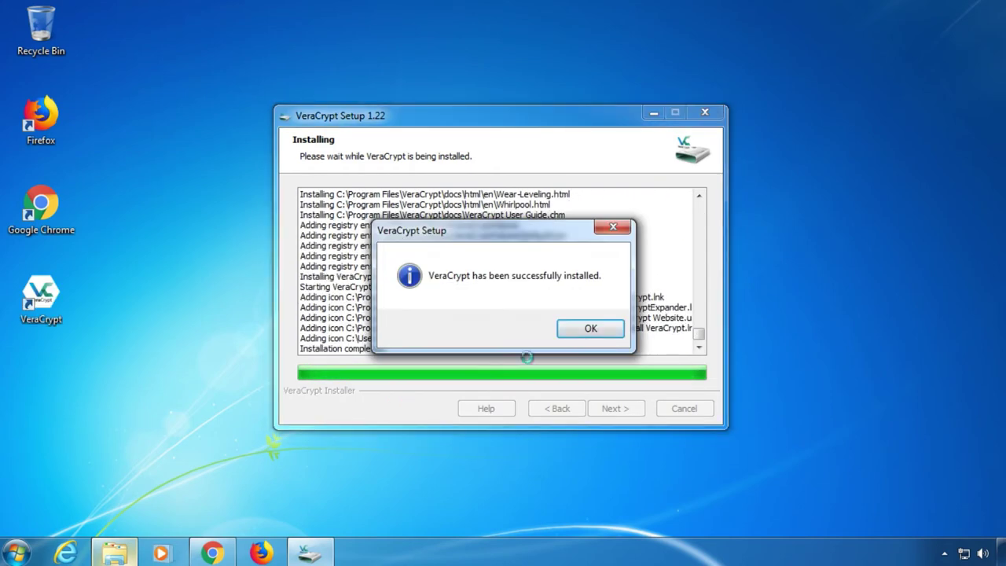
pyautogui.click(591, 329)
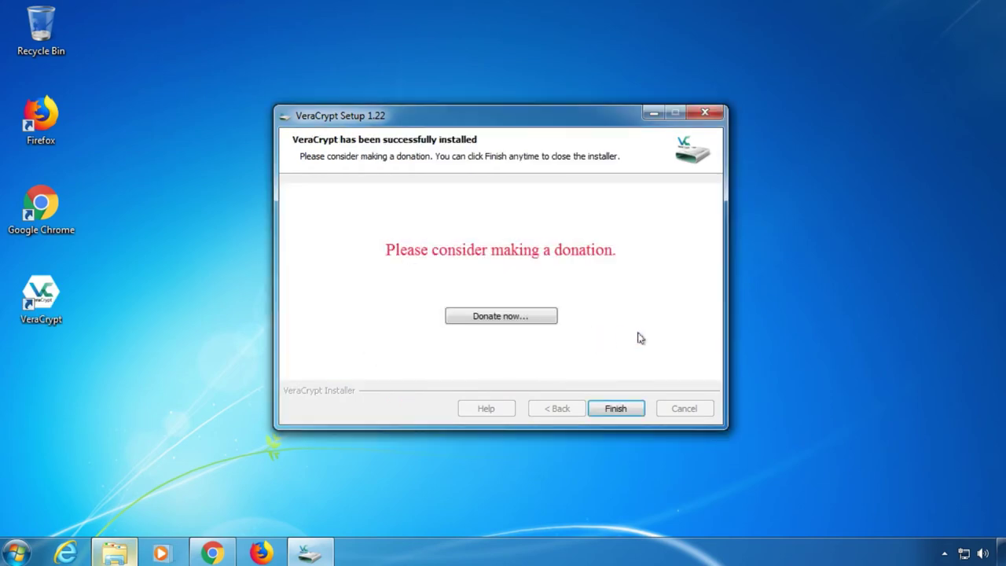
pyautogui.click(626, 415)
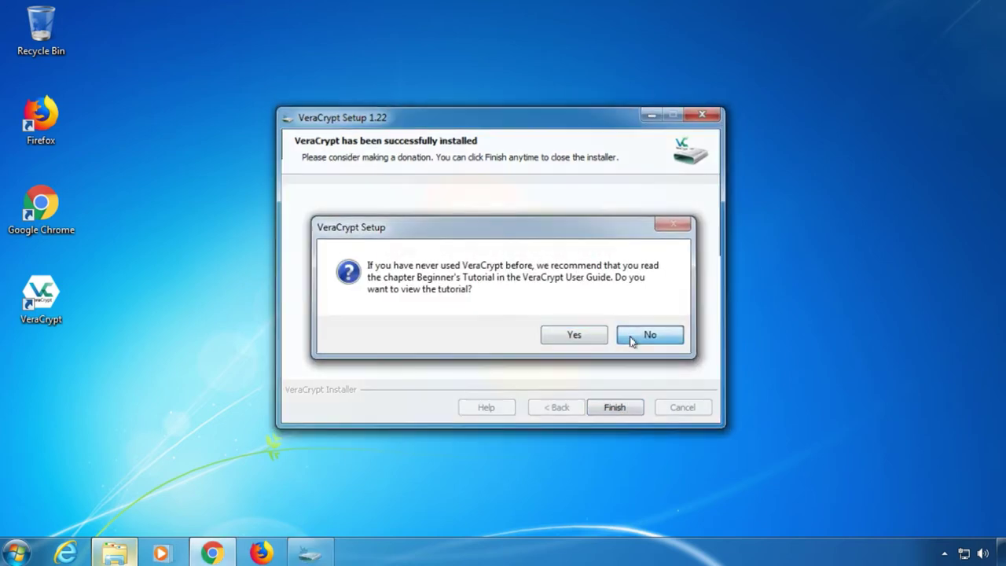
pyautogui.click(631, 338)
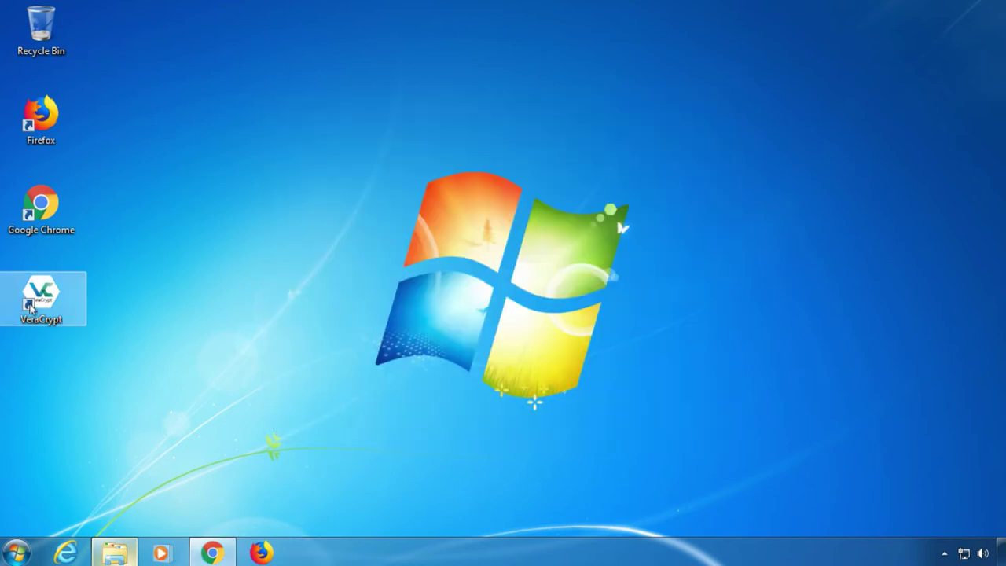
# Launch VeraCrypt from the desktop and choose System > Encrypt System Partition/Drive
pyautogui.doubleClick(44, 297)
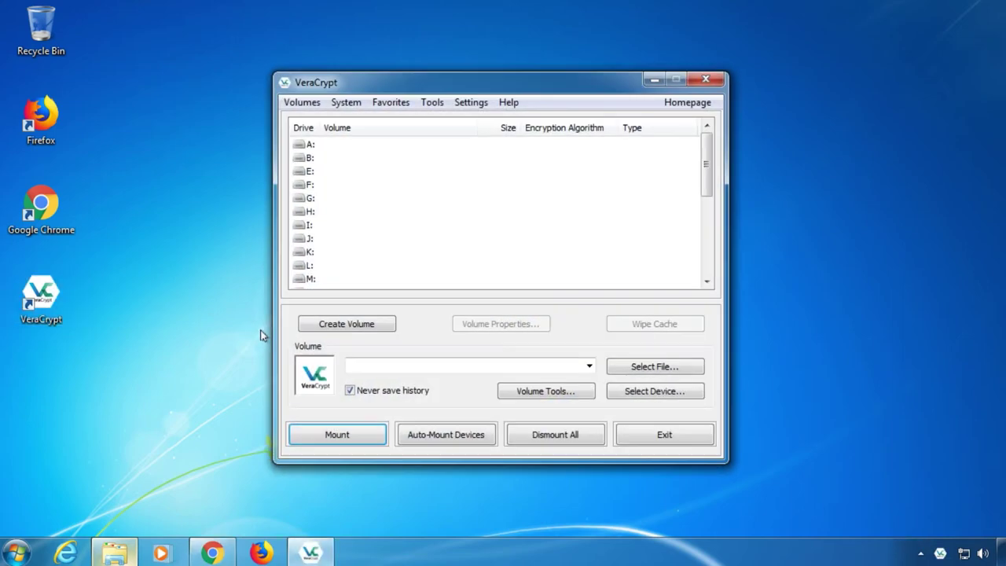
pyautogui.click(346, 102)
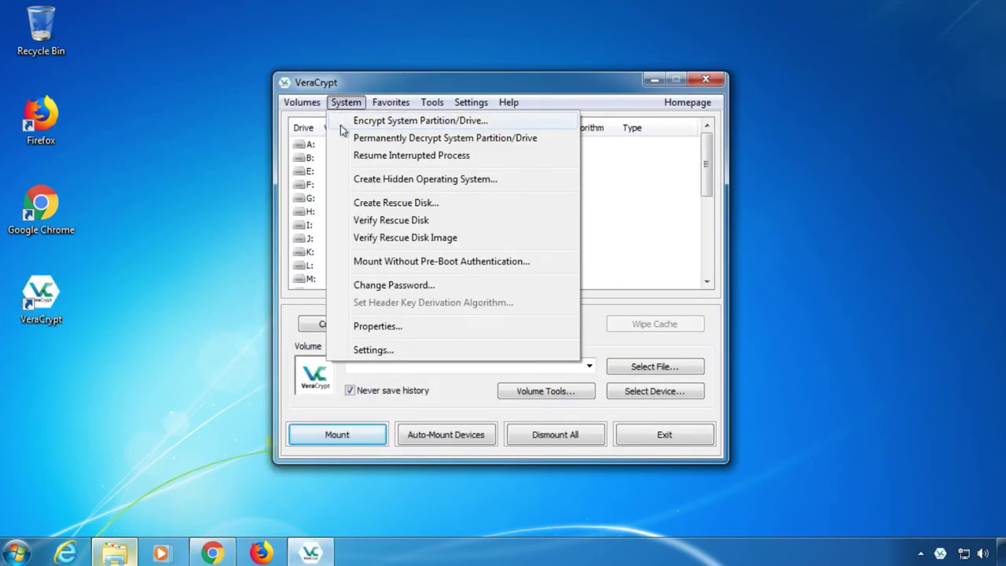
pyautogui.click(343, 121)
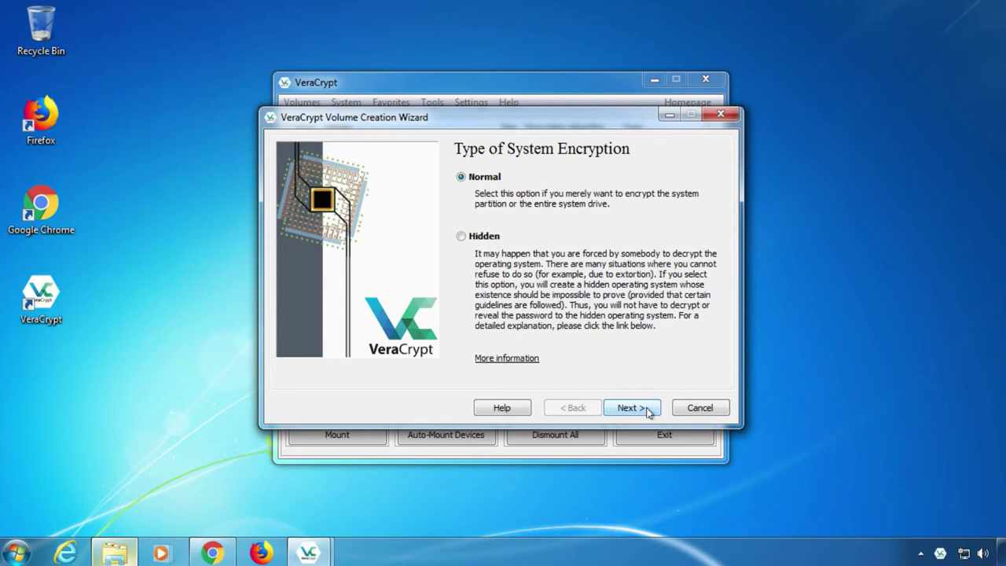
# Choose Normal encryption of the whole drive, skip the Host Protected Area, and select Single-boot
pyautogui.click(646, 410)
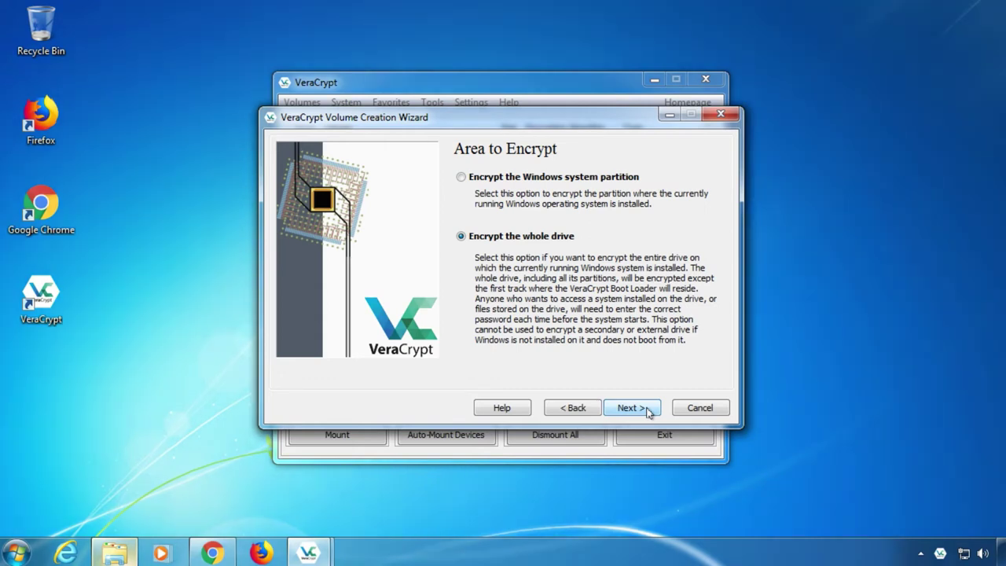
pyautogui.click(646, 410)
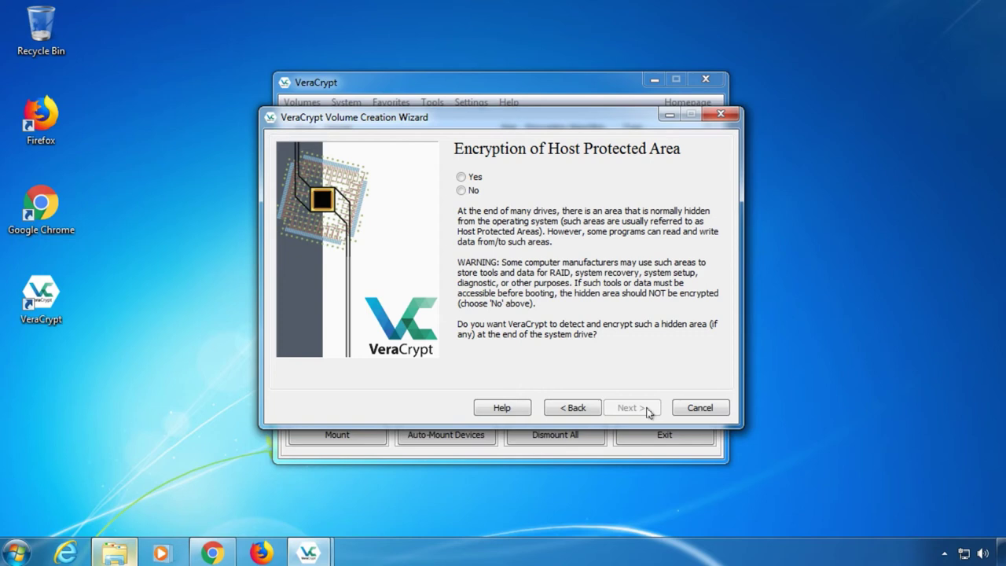
pyautogui.click(462, 190)
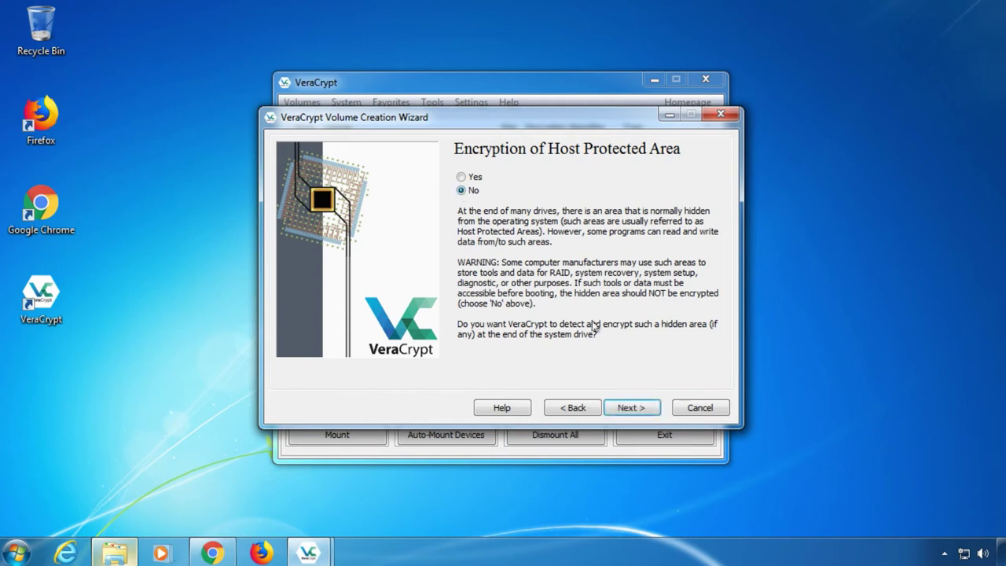
pyautogui.click(632, 408)
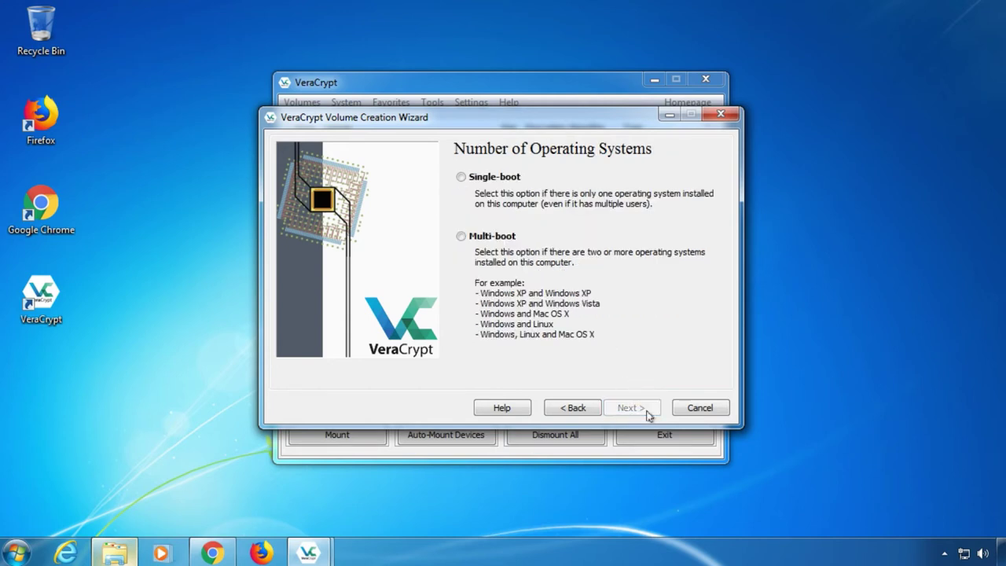
pyautogui.click(462, 177)
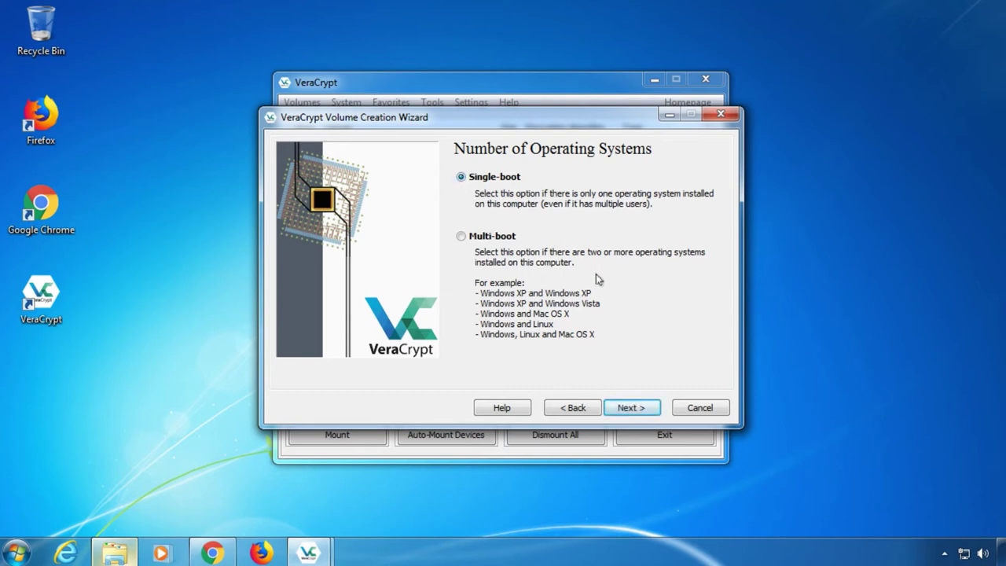
# Keep AES as the encryption algorithm and proceed to the password step
pyautogui.click(650, 415)
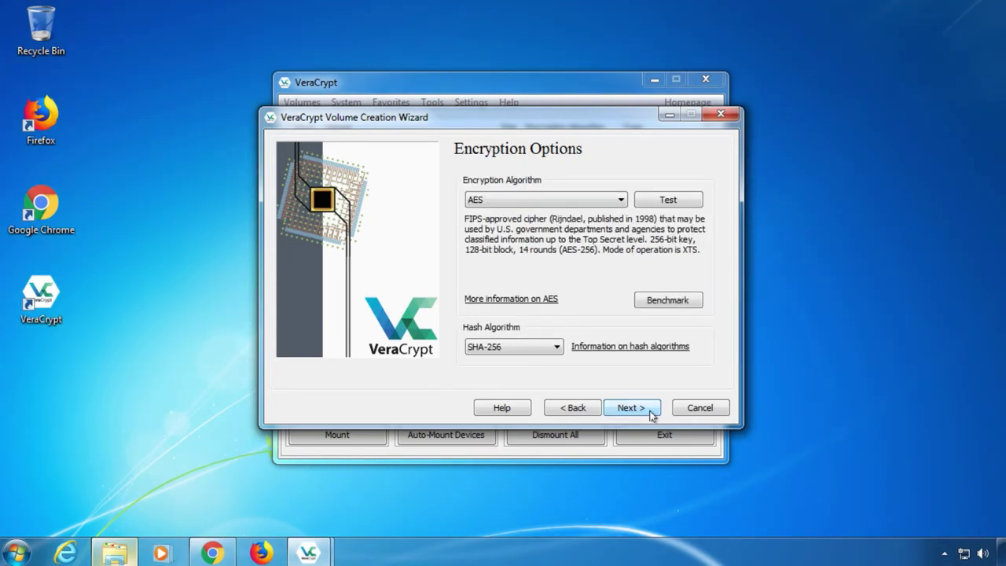
pyautogui.click(621, 201)
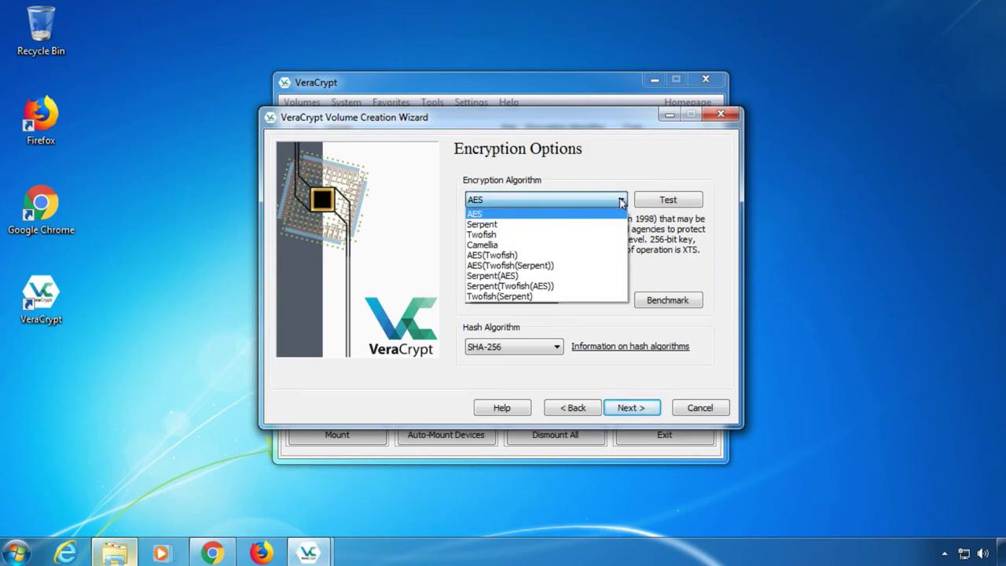
pyautogui.click(621, 201)
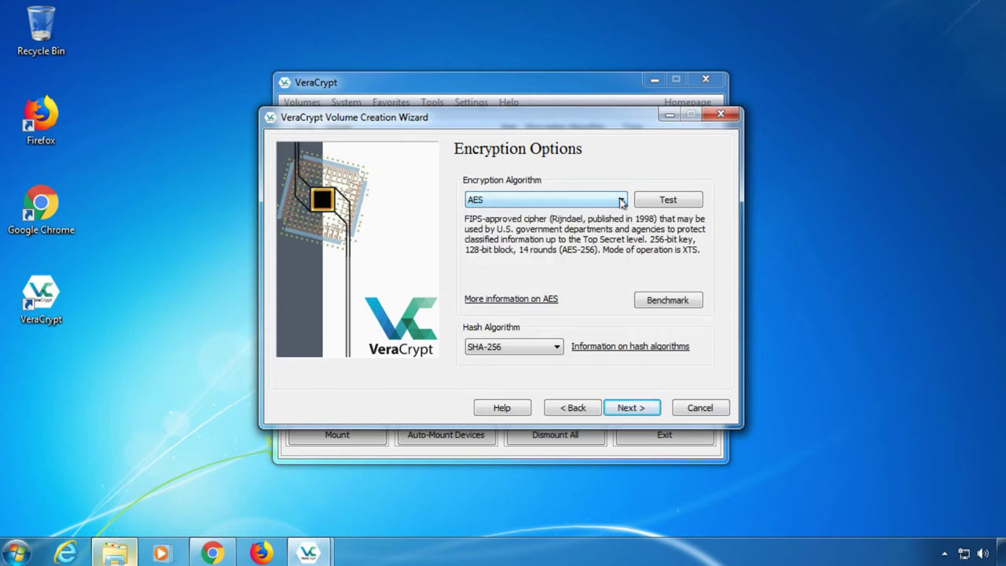
pyautogui.click(649, 410)
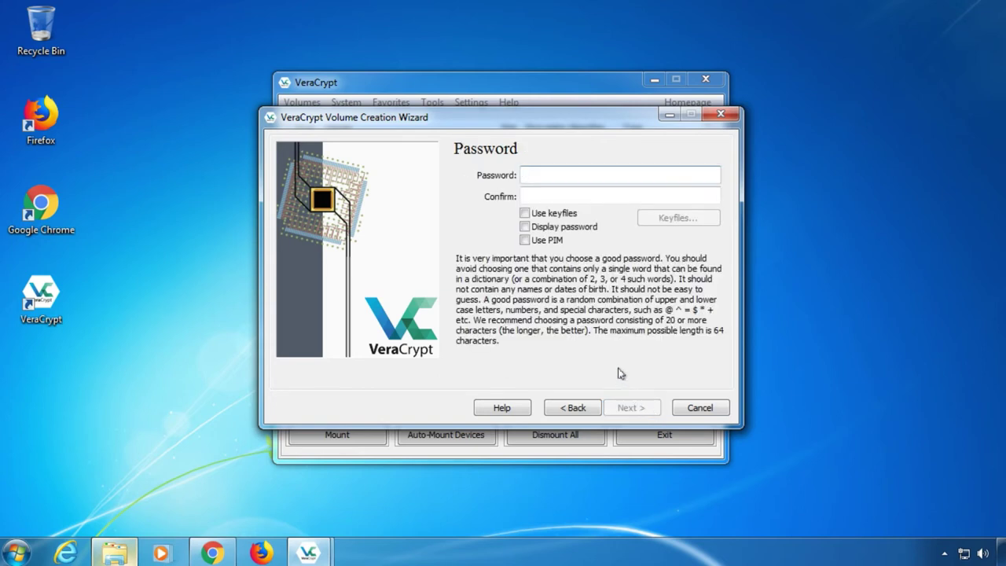
# Enter and confirm the system encryption password, with Use PIM enabled
pyautogui.write('*************************')
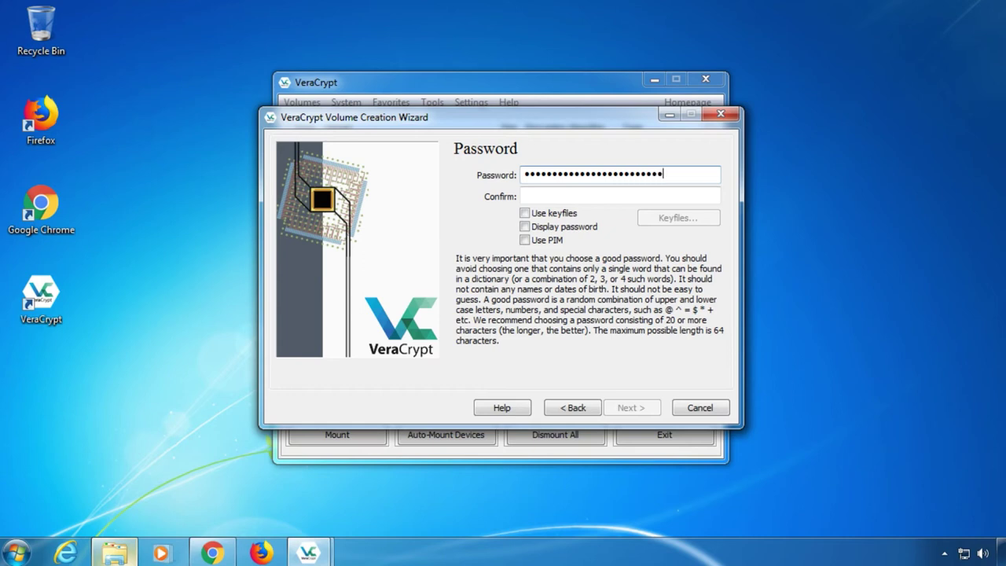
pyautogui.click(607, 196)
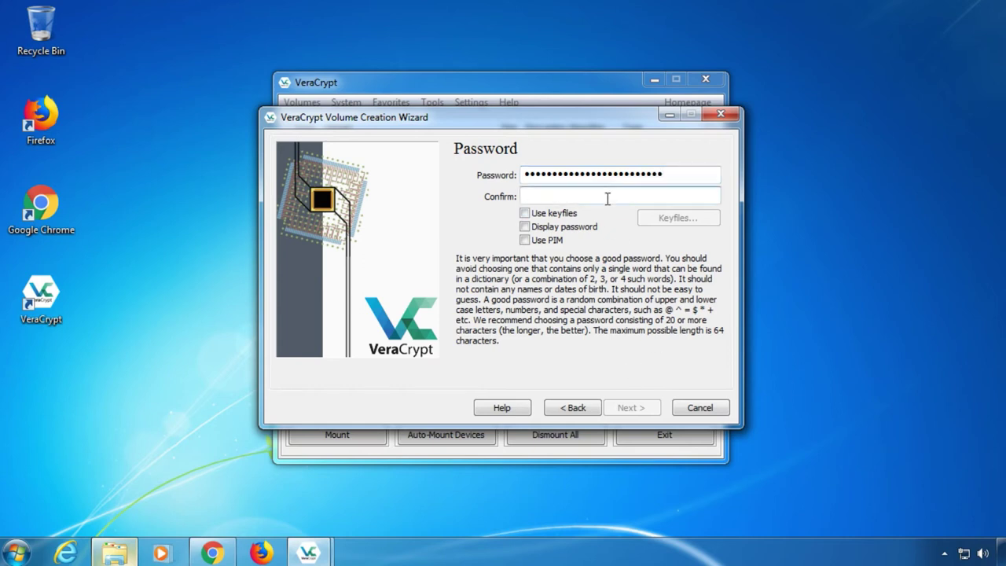
pyautogui.write('**********************')
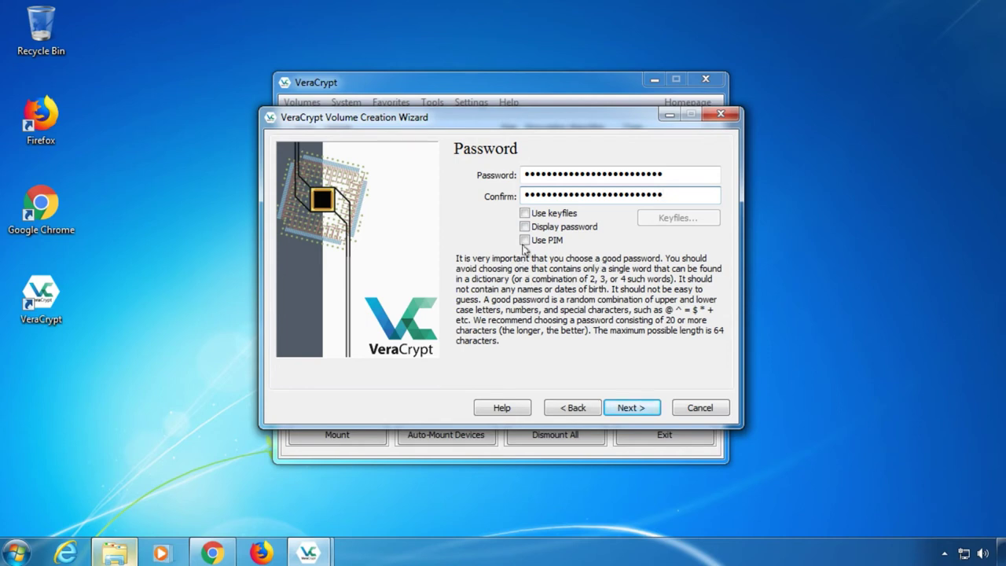
pyautogui.click(525, 240)
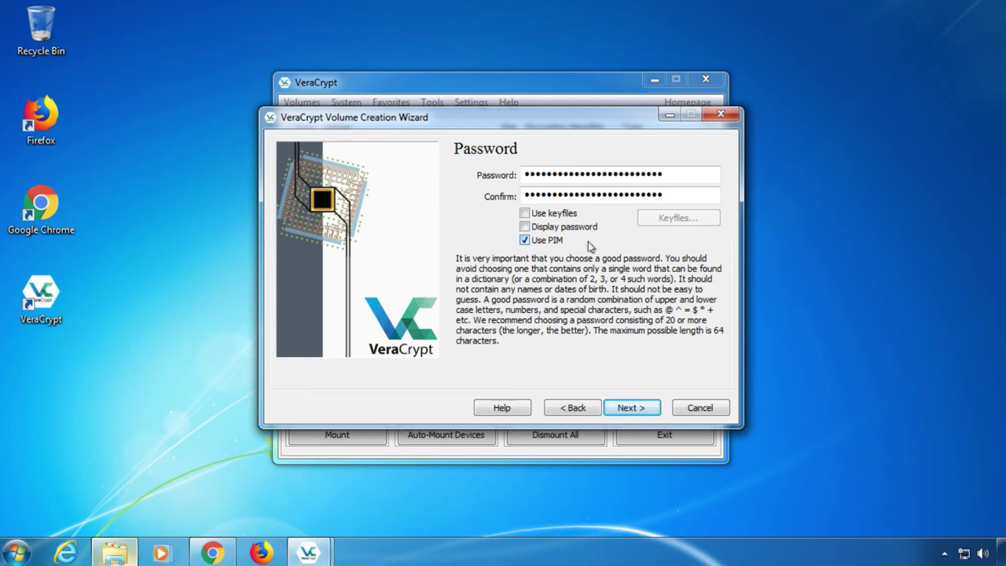
pyautogui.click(652, 409)
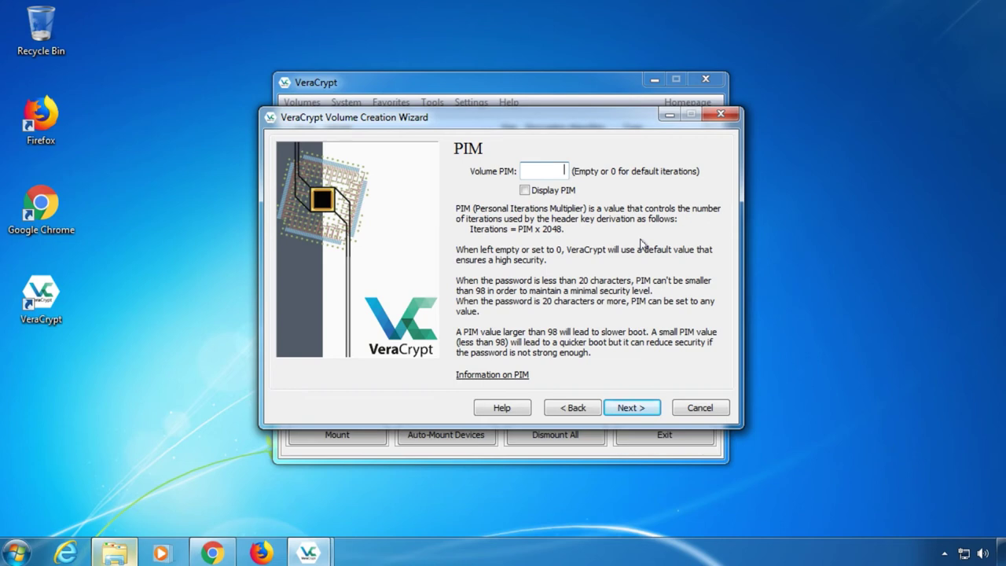
# Set the volume PIM to 10, check it with Display PIM, and accept the low-PIM warning
pyautogui.write('10')
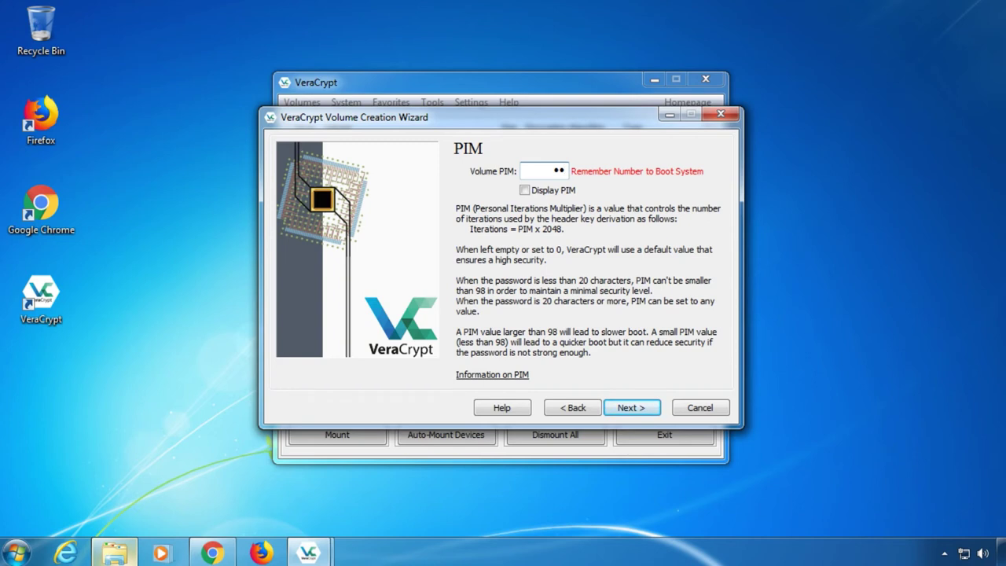
pyautogui.click(525, 192)
pyautogui.click(524, 193)
pyautogui.click(649, 410)
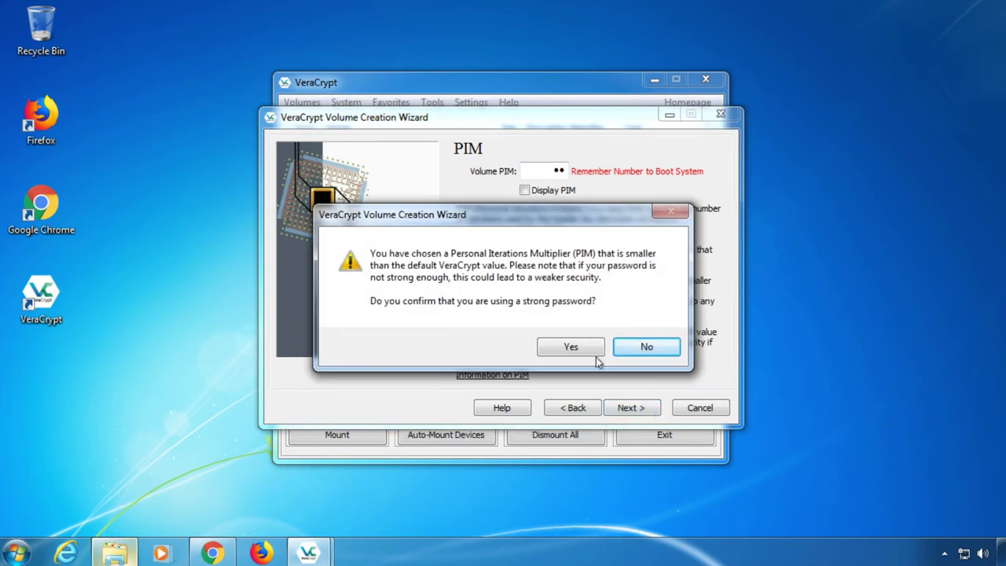
pyautogui.click(571, 347)
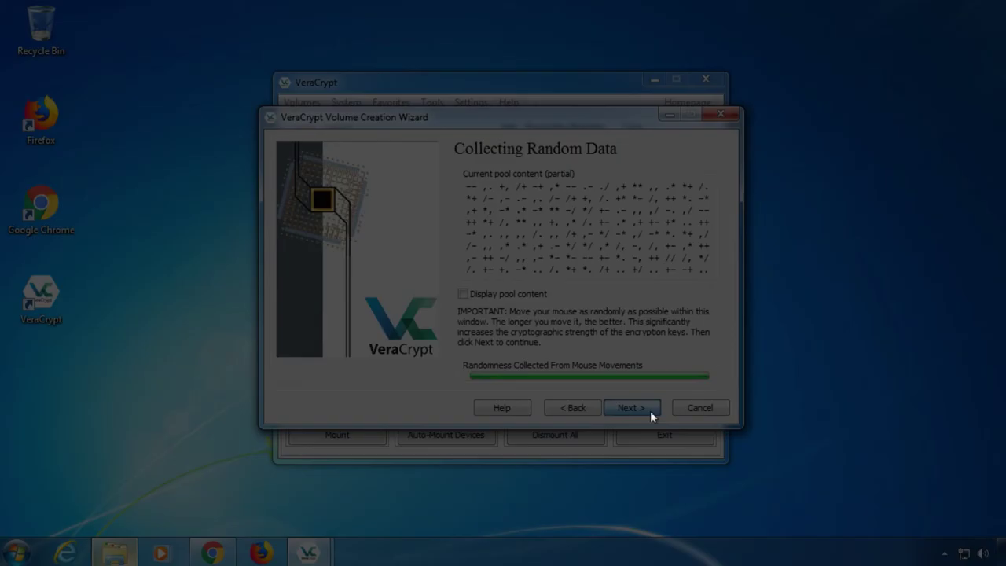
# Generate the encryption keys and create the rescue disk ISO image, acknowledging the burner notice
pyautogui.click(586, 293)
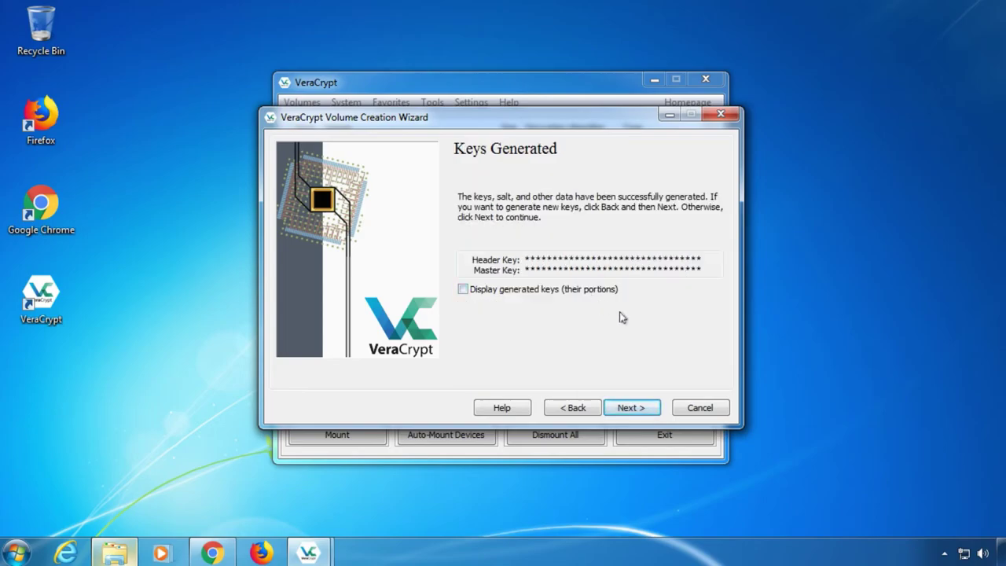
pyautogui.click(652, 410)
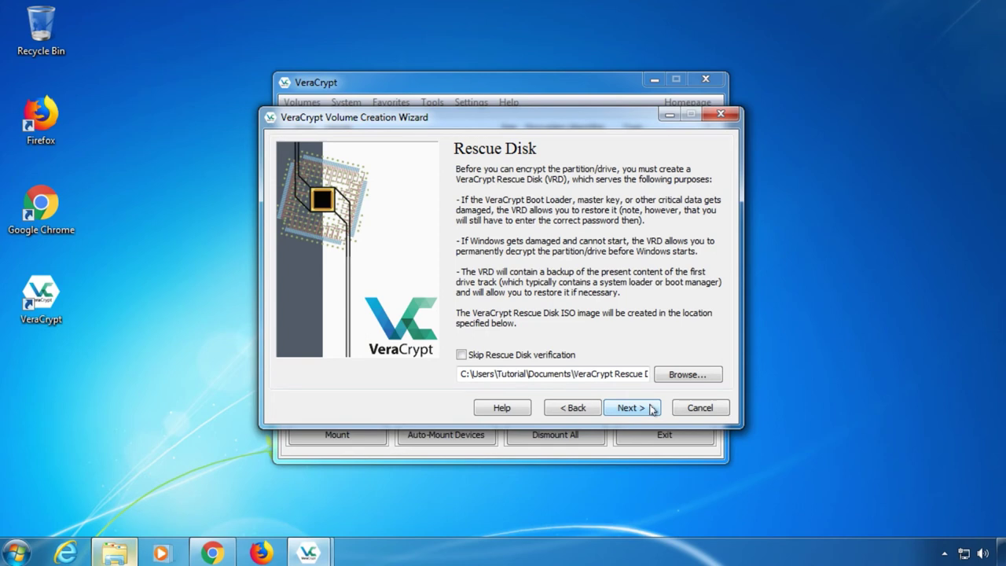
pyautogui.click(651, 409)
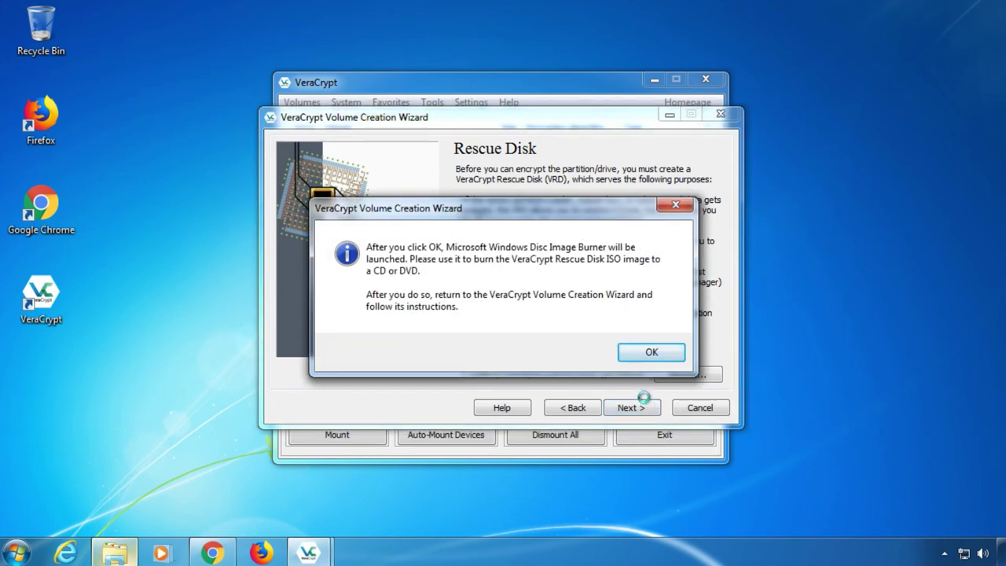
pyautogui.click(652, 352)
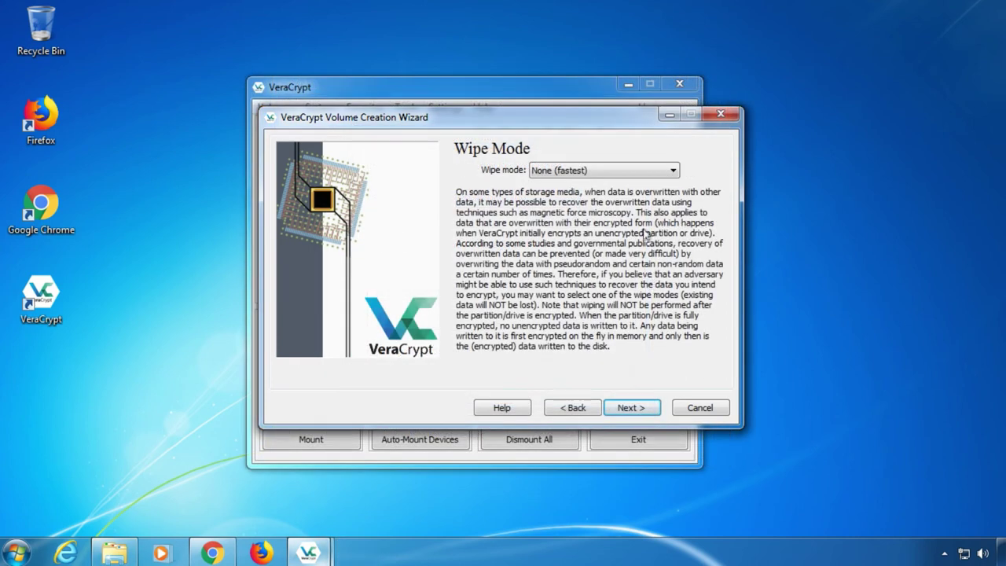
# Keep wipe mode at None (fastest), start the pretest, and agree to restart the computer
pyautogui.click(667, 174)
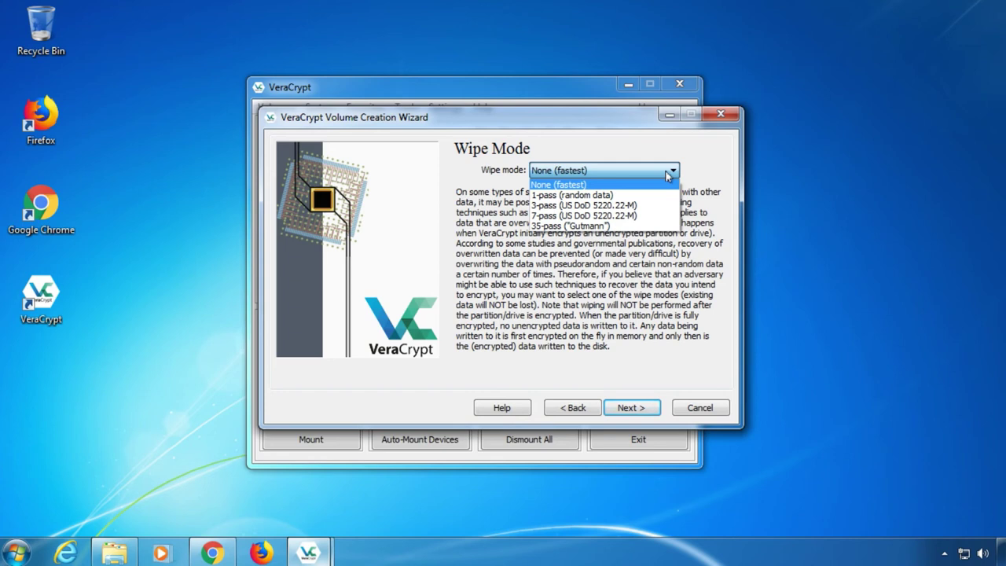
pyautogui.click(667, 175)
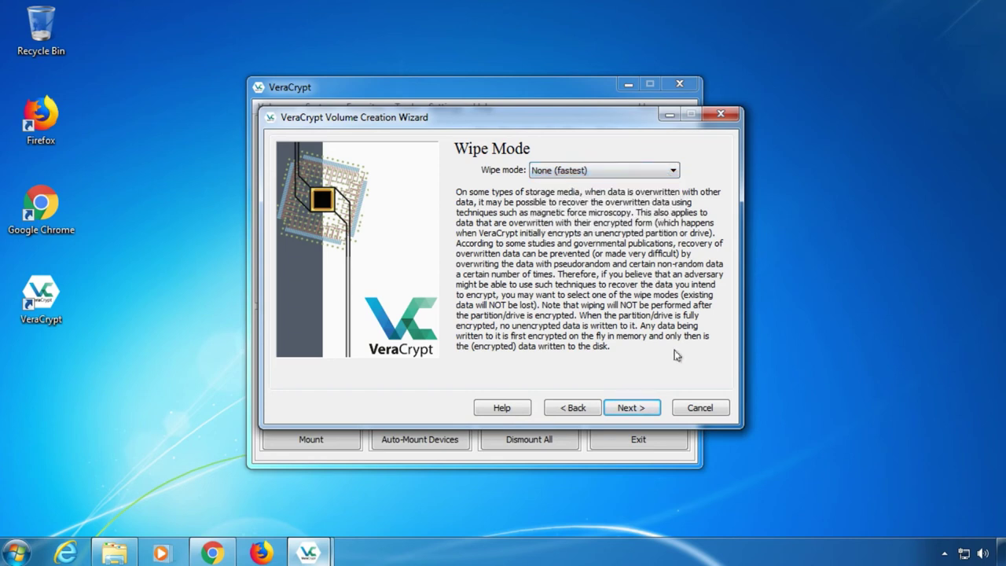
pyautogui.click(655, 411)
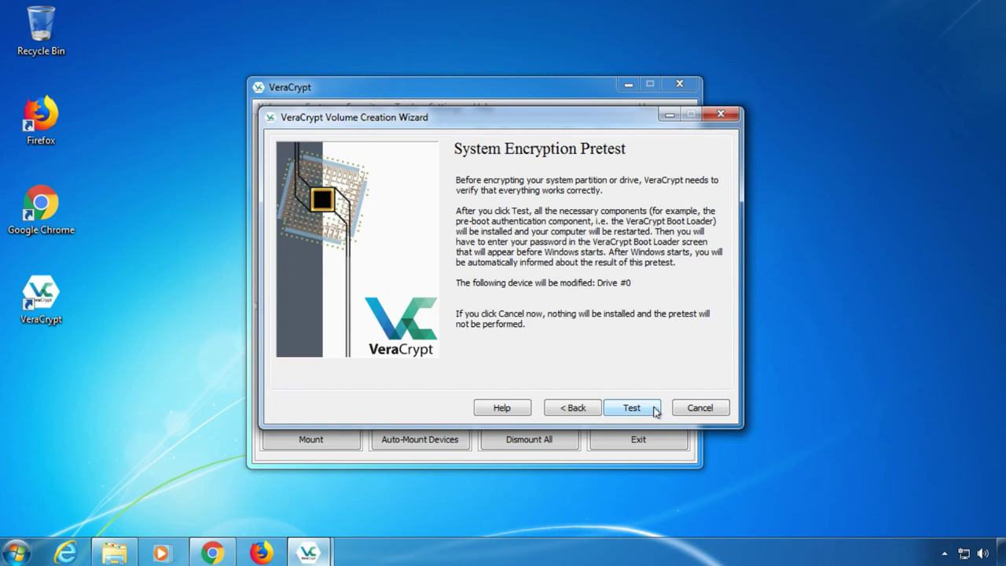
pyautogui.click(656, 410)
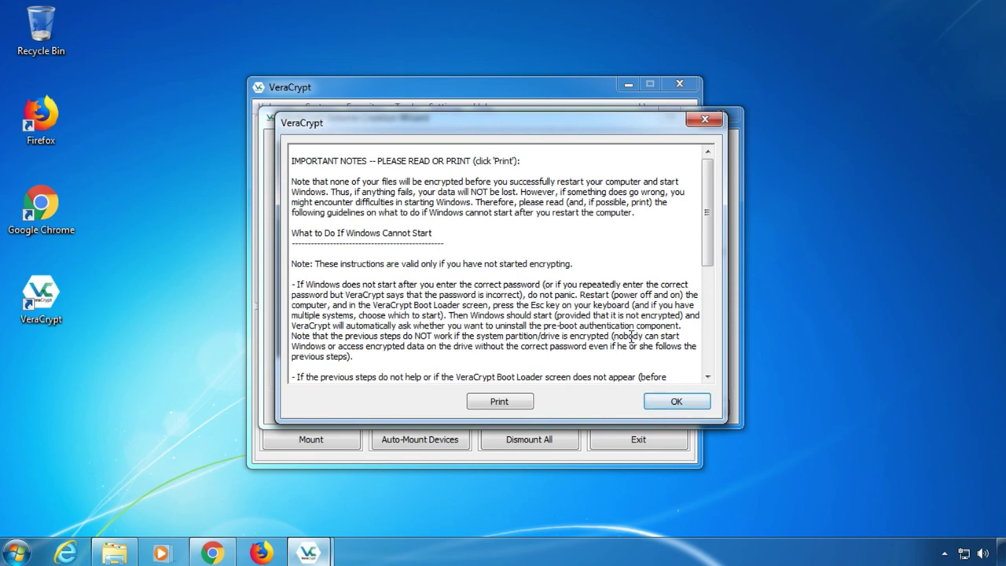
pyautogui.moveTo(706, 214); pyautogui.dragTo(706, 345)
pyautogui.click(690, 402)
pyautogui.click(495, 337)
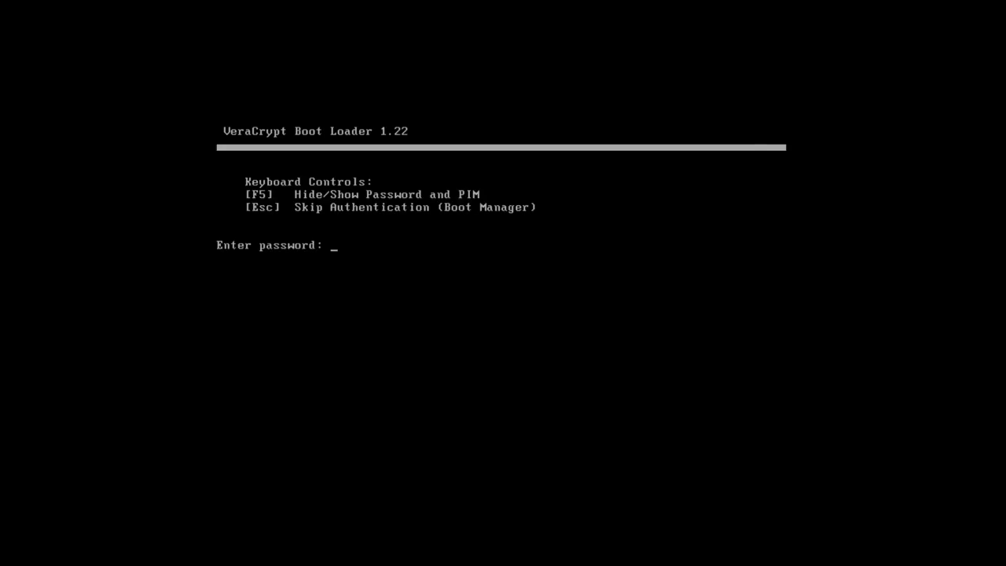
# Enter the boot password and the PIM at the VeraCrypt Boot Loader to boot Windows
pyautogui.write('**************************')
pyautogui.press('Return')
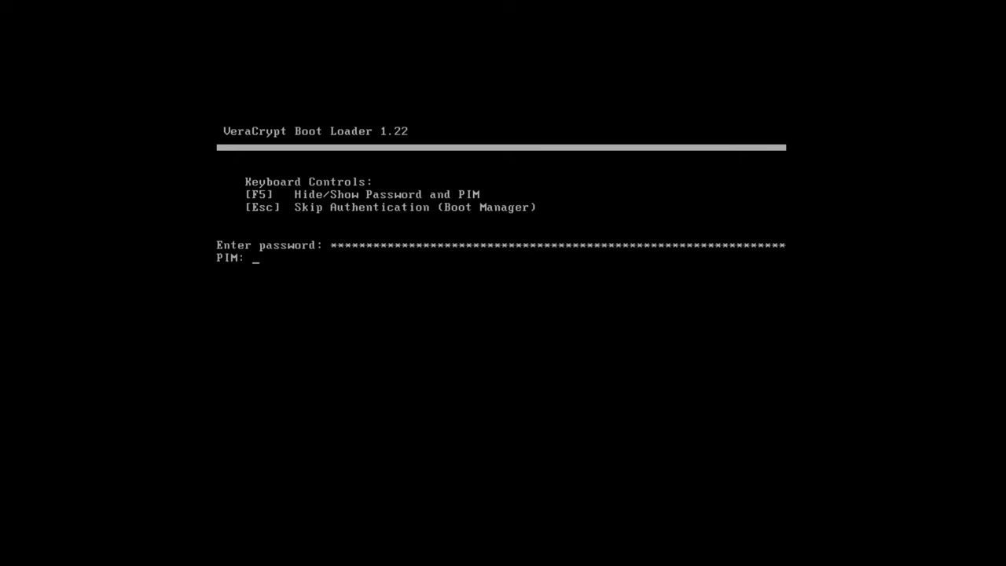
pyautogui.write('*******')
pyautogui.press('Return')
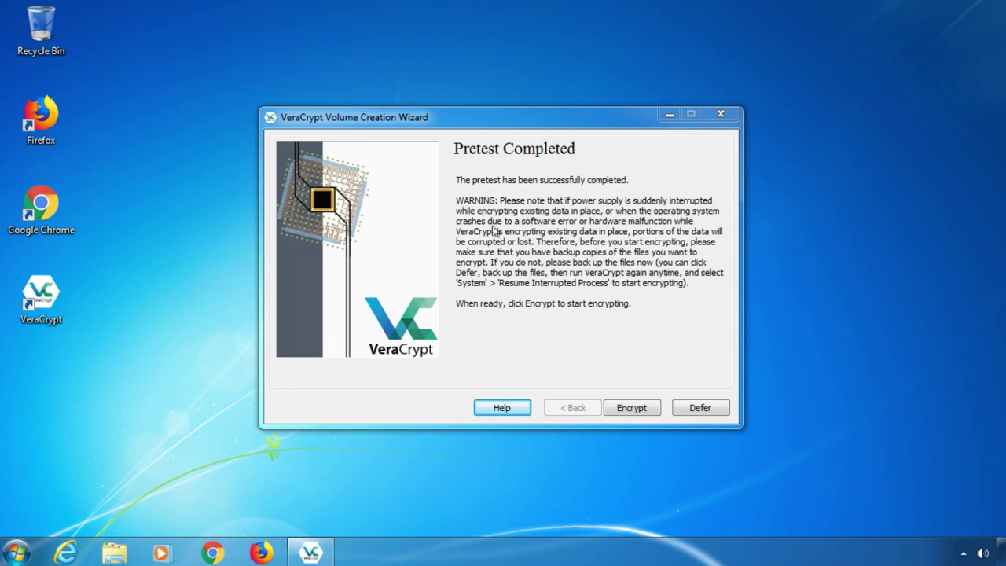
# Begin encrypting the system drive, dismiss the rescue disk info, and approve the UAC prompt
pyautogui.click(631, 407)
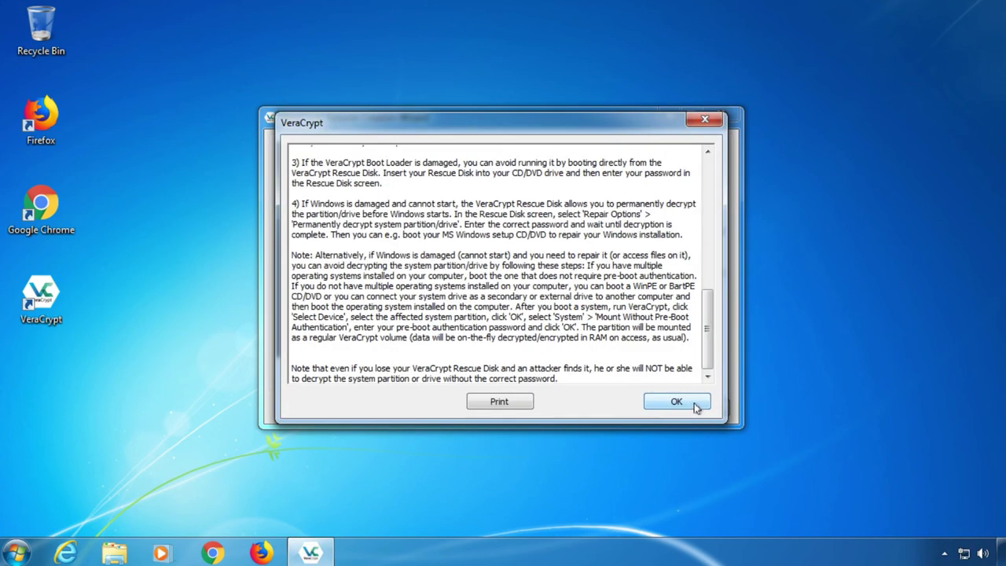
pyautogui.click(695, 405)
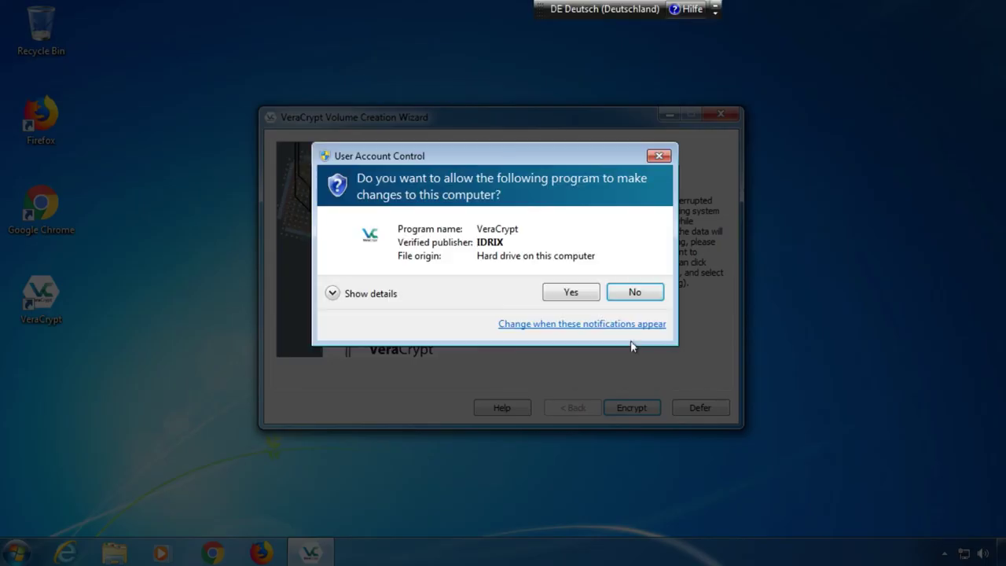
pyautogui.click(587, 292)
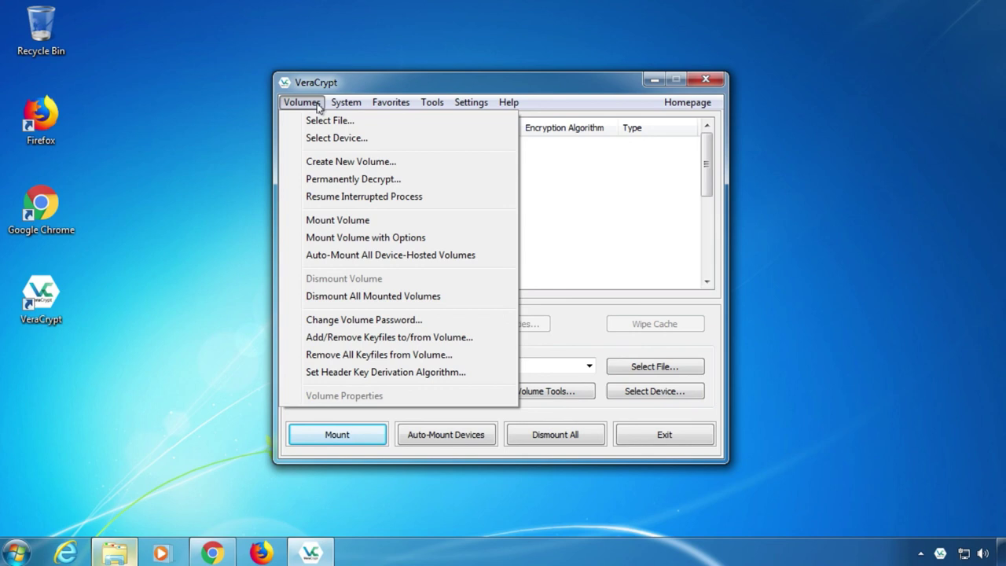
# Open VeraCrypt's Volume Creation Wizard, which offers to create an encrypted file container
pyautogui.click(351, 161)
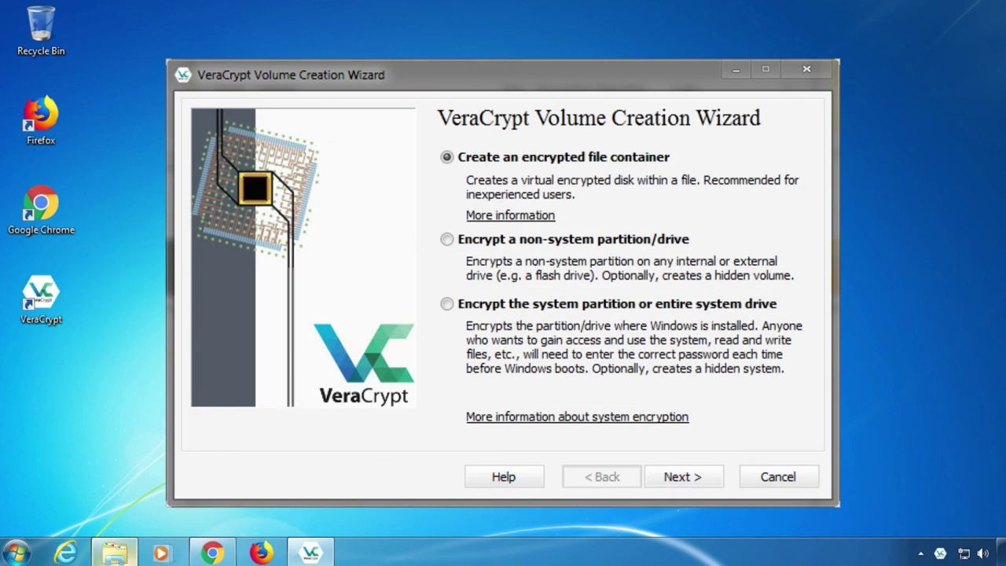